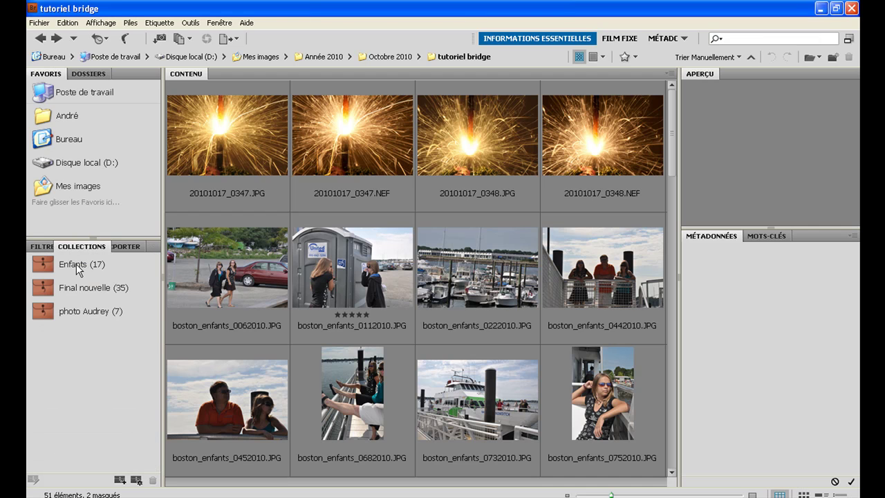
Step: View the photos in the Enfants collection and return to the tutoriel bridge folder
click(78, 266)
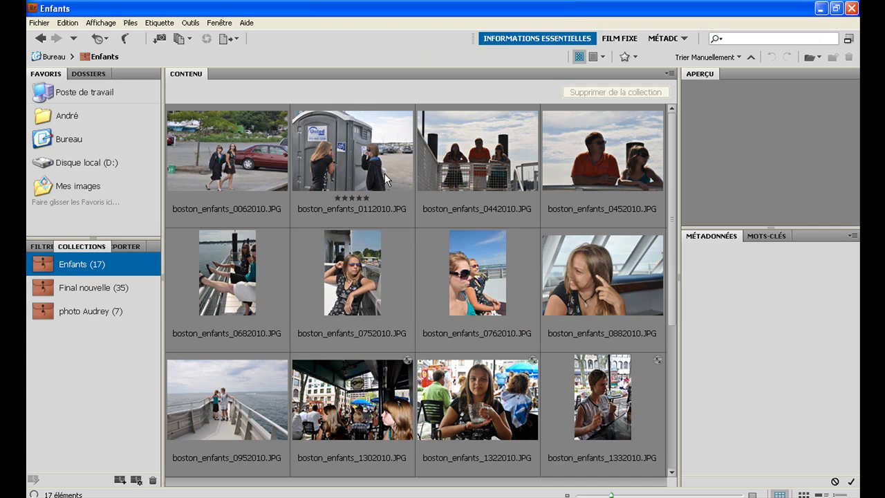
drag(668, 202, 676, 384)
scroll(676, 384, up, 5)
click(39, 39)
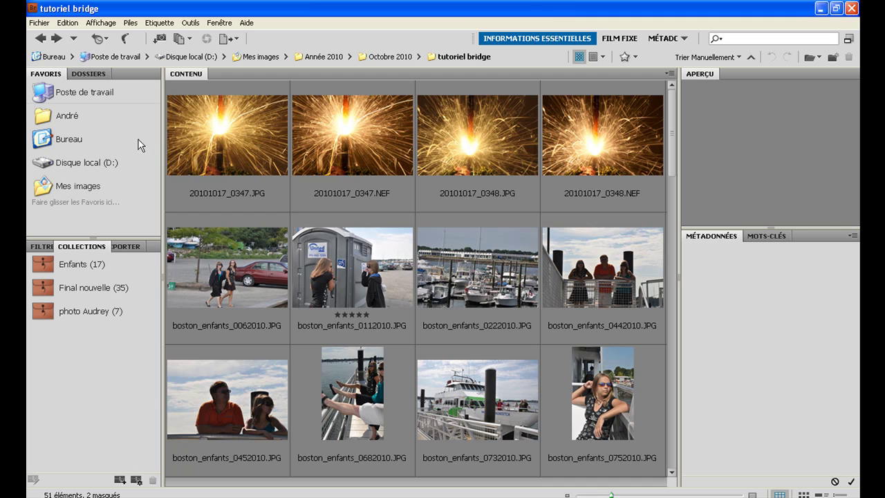
Step: Group the four fireworks photos, 20101017_0347.JPG through 20101017_0348.NEF, as a stack
click(211, 146)
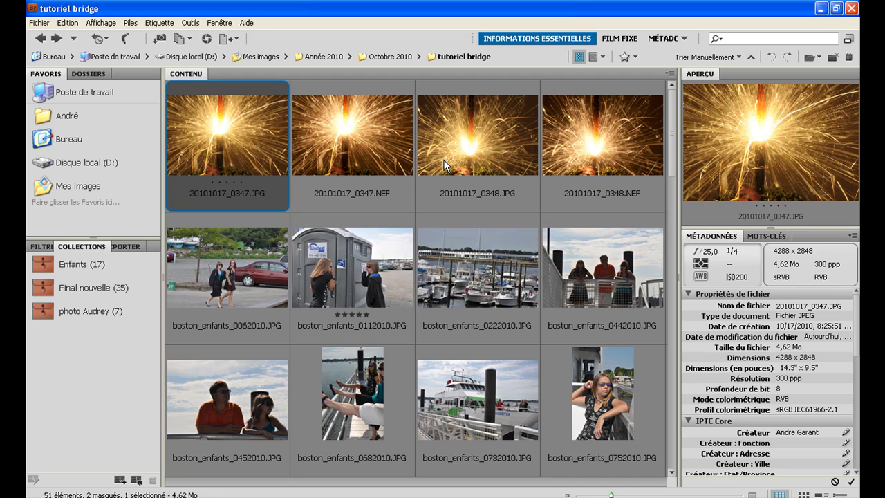
shift+click(588, 153)
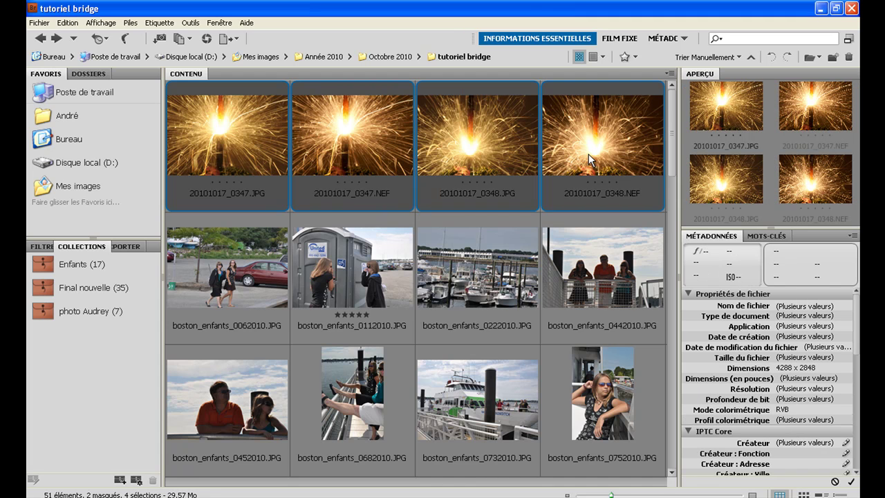
click(128, 25)
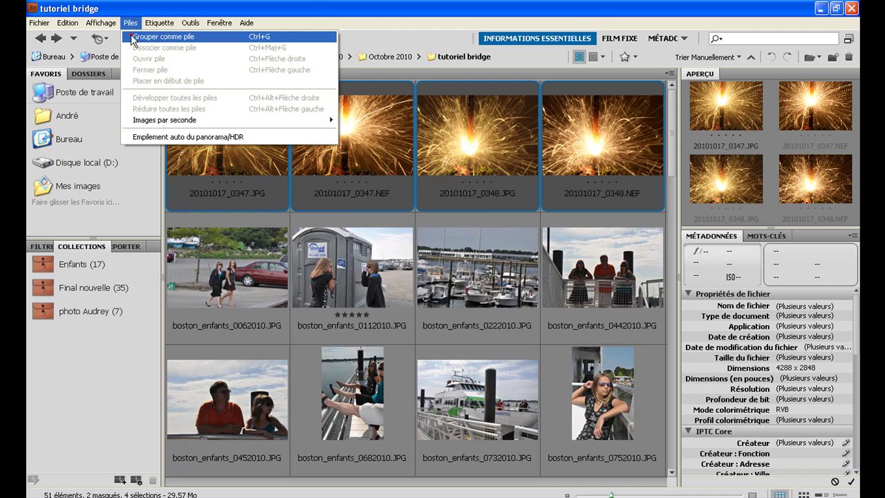
click(132, 36)
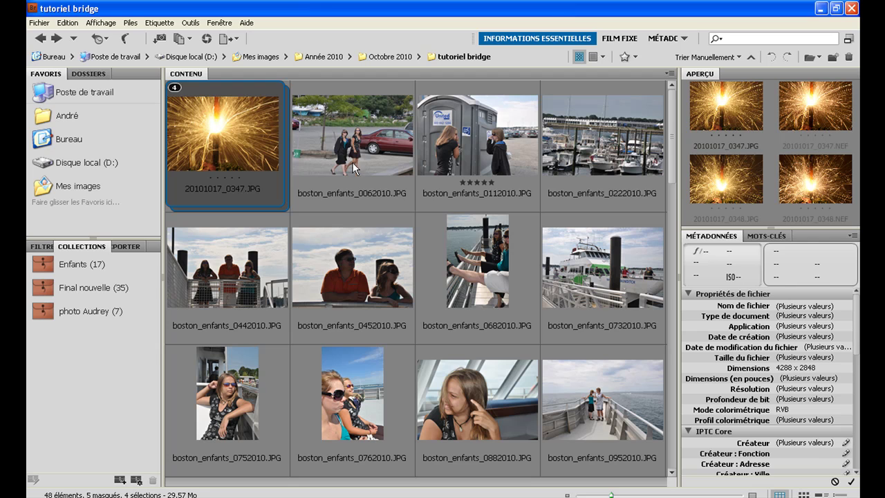
Step: Open the Enfants collection and group all of its photos as a single stack
click(374, 163)
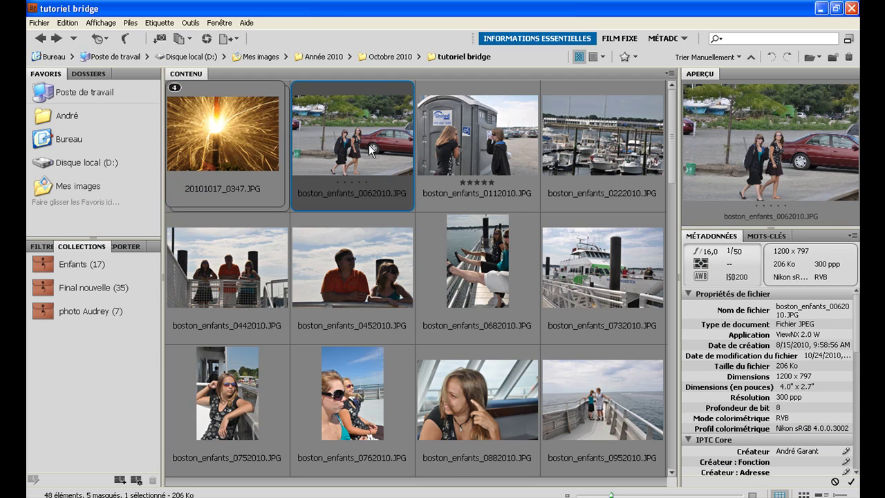
click(78, 264)
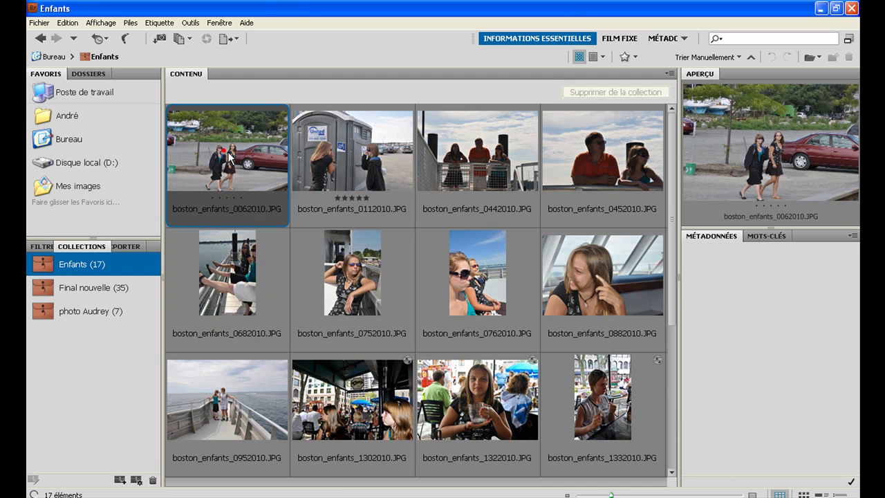
scroll(653, 401, down, 4)
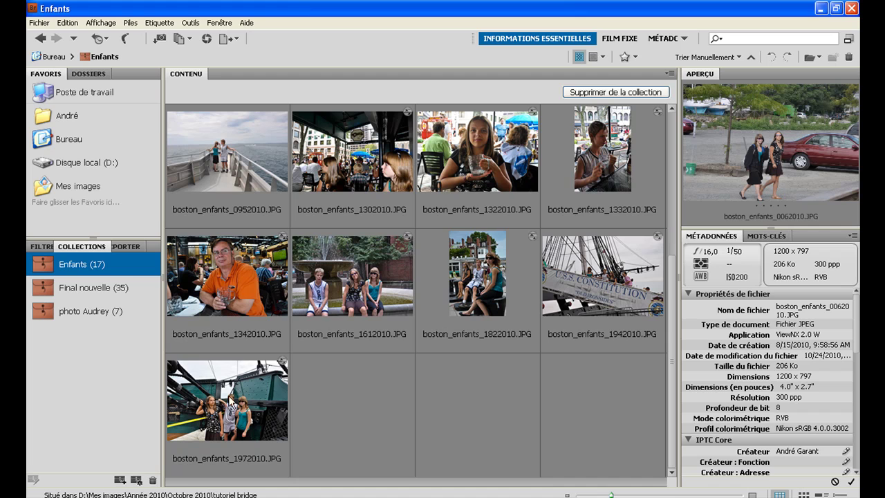
key(ctrl+a)
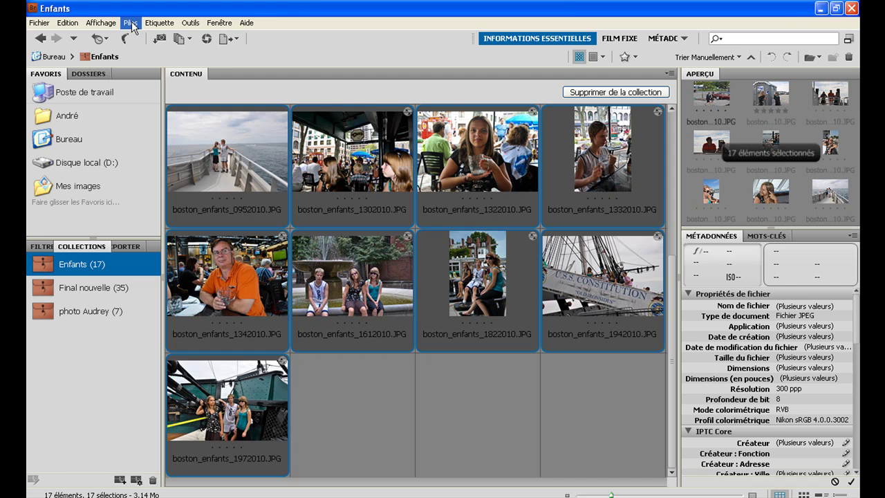
click(132, 25)
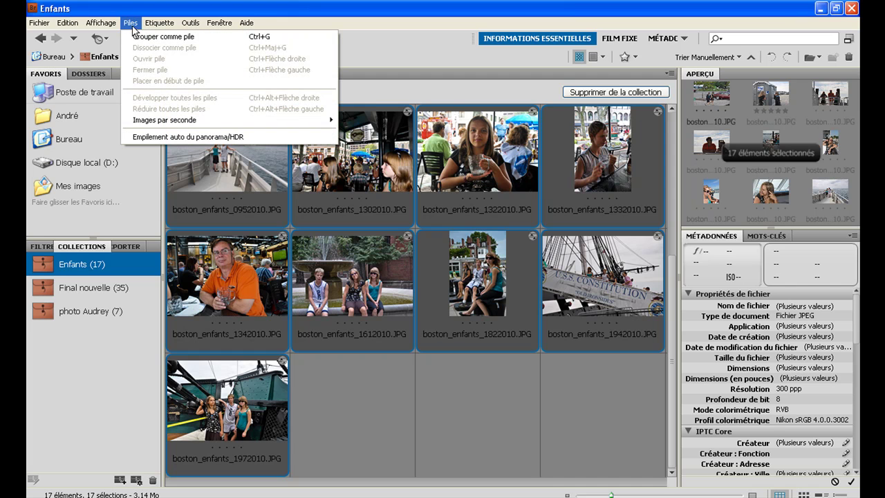
click(153, 39)
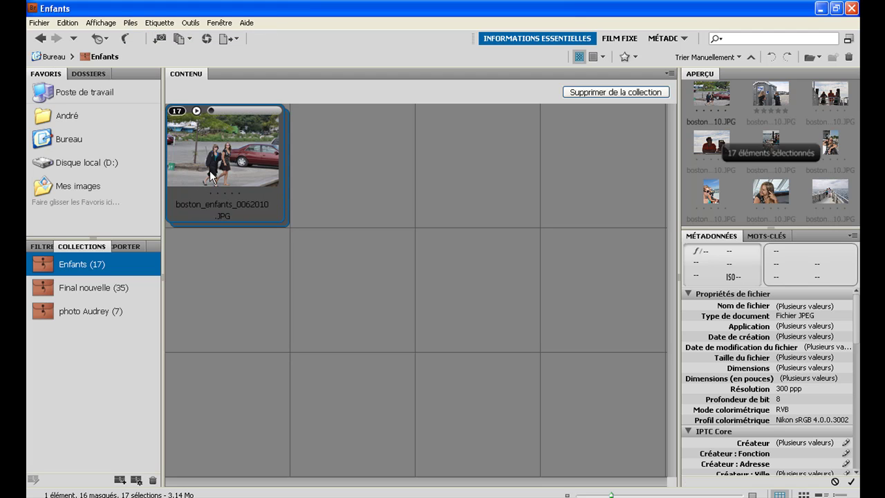
Step: Back in the tutoriel bridge folder, group the glider photos from planeur_20100909_0002.JPG through planeur800_09.jpg as a stack
click(40, 39)
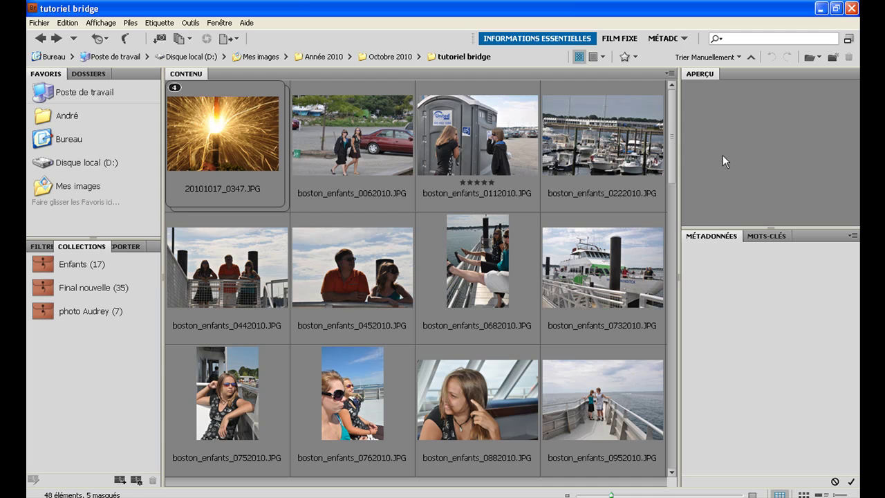
drag(672, 136, 662, 447)
click(600, 195)
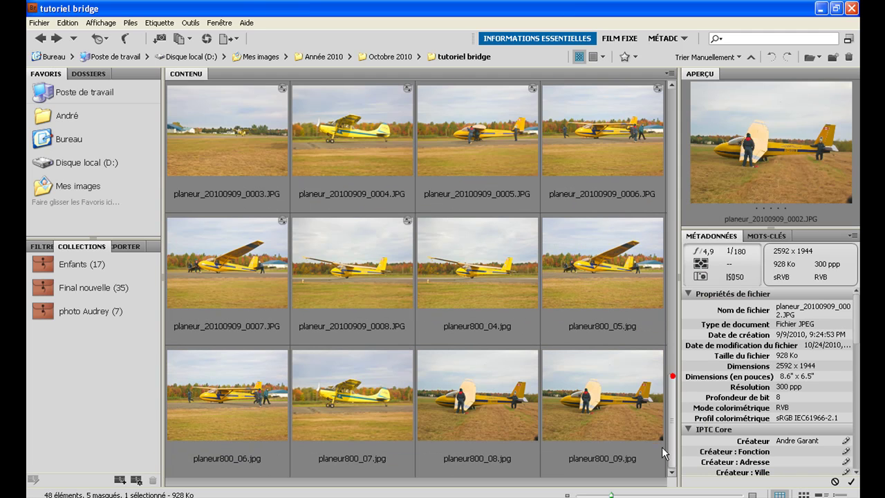
shift+click(603, 411)
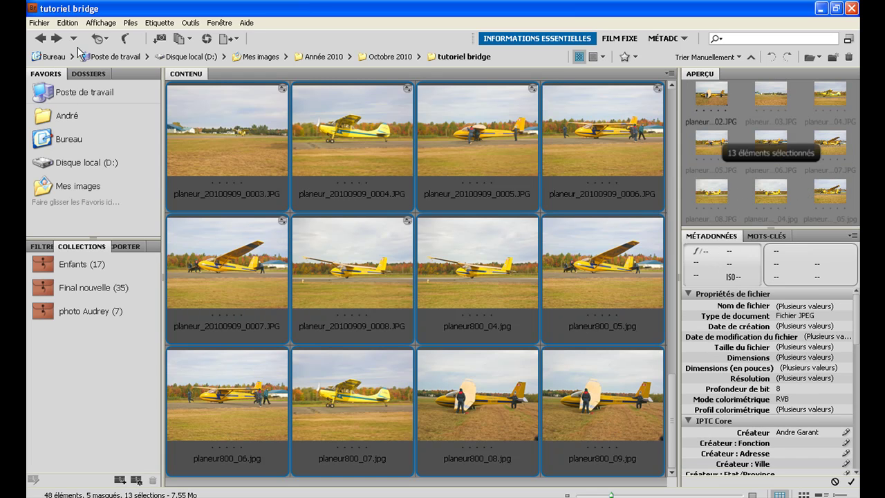
click(133, 23)
click(144, 38)
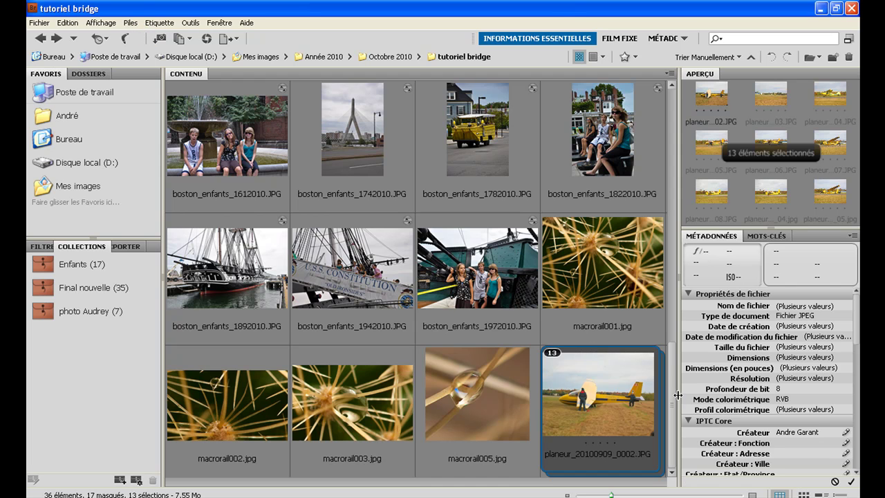
Step: Group the Boston photos from boston_enfants_0062010.JPG through boston_enfants_1972010.JPG as a stack
drag(672, 393, 662, 132)
click(379, 141)
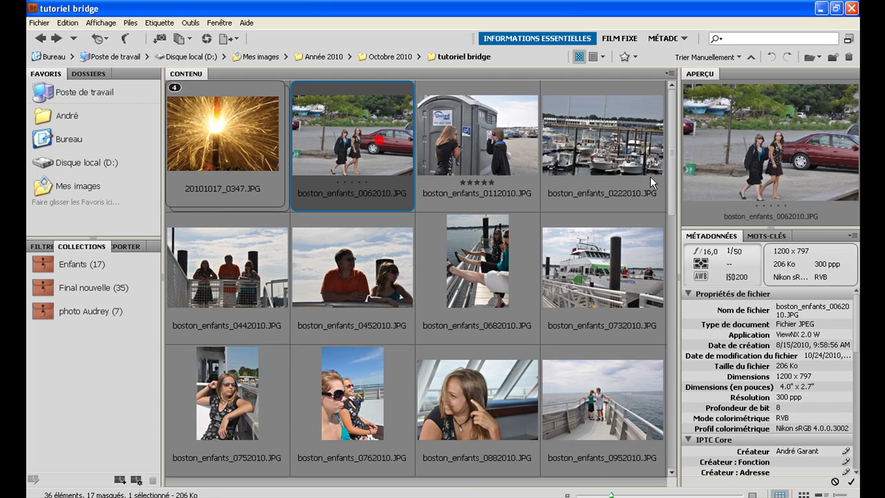
scroll(655, 334, down, 8)
scroll(656, 335, down, 2)
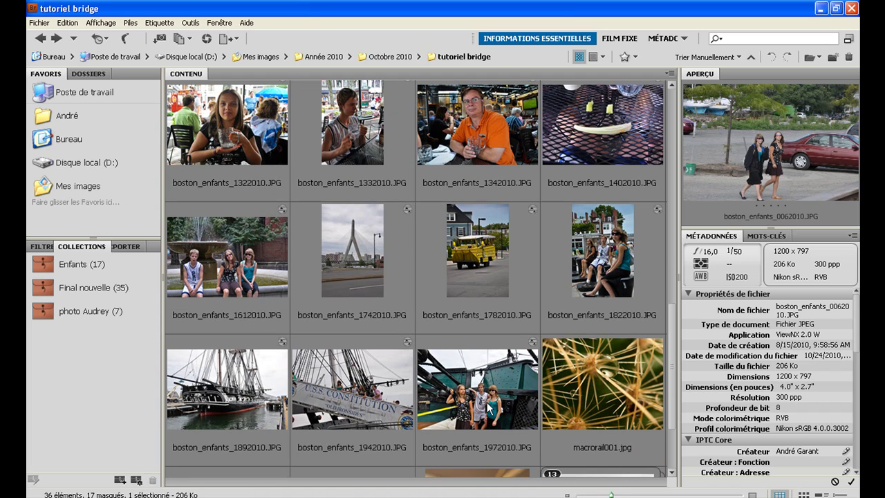
shift+click(489, 407)
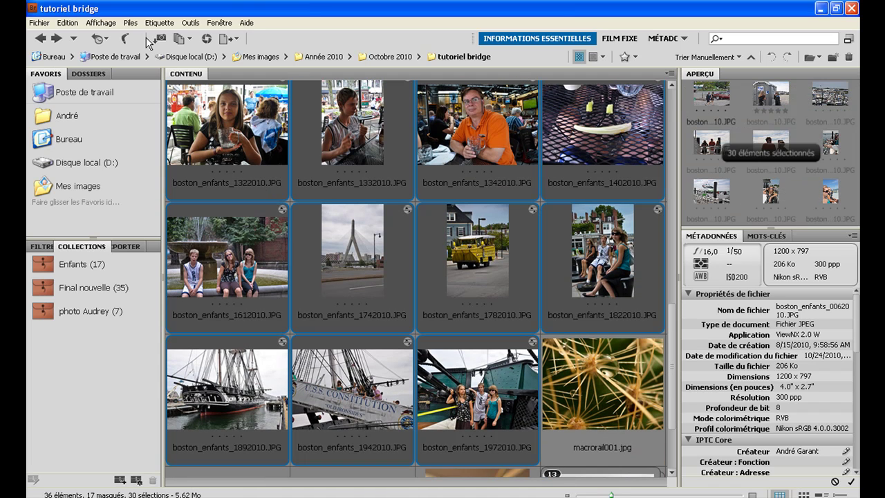
key(ctrl+g)
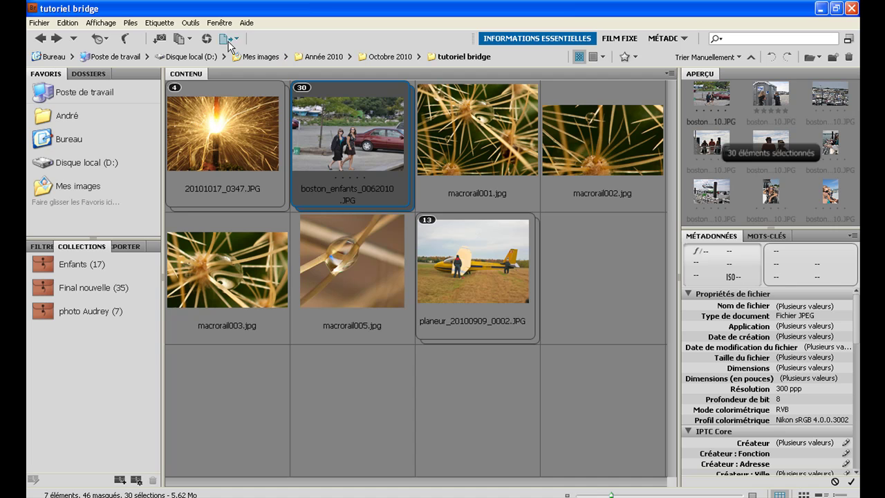
Step: Expand and collapse the fireworks stack and the Boston stack to view their contents
click(175, 92)
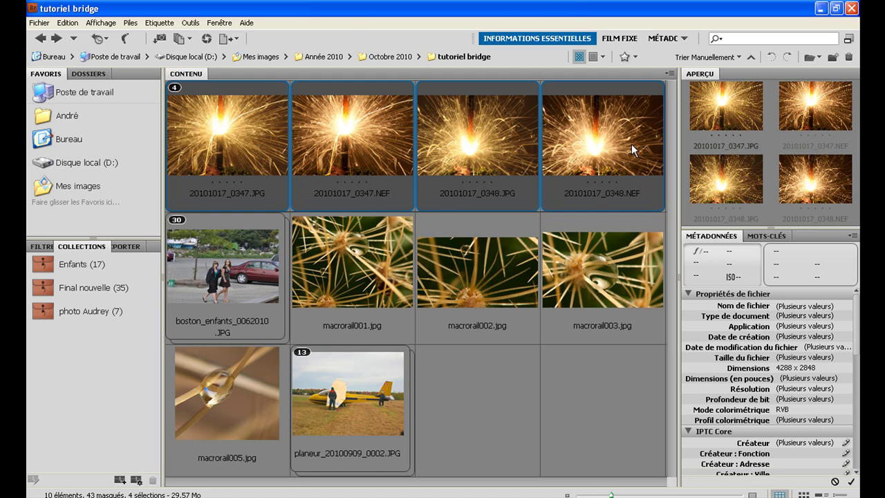
click(174, 88)
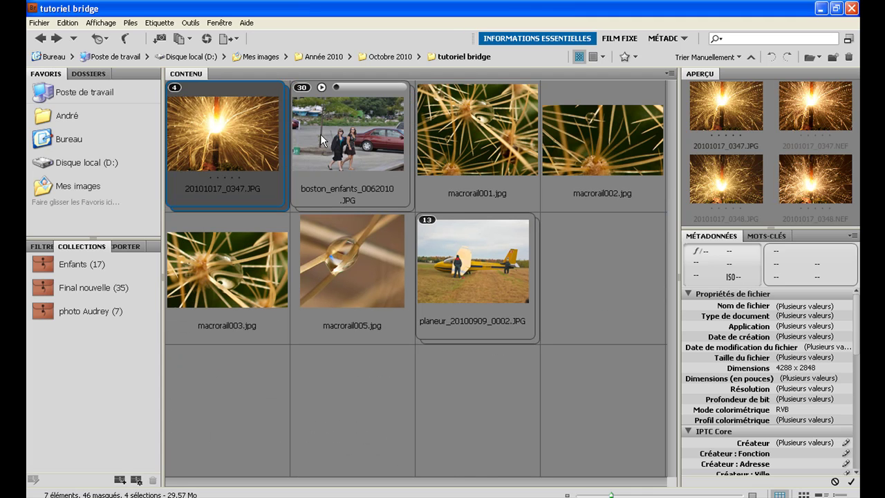
click(302, 92)
click(302, 89)
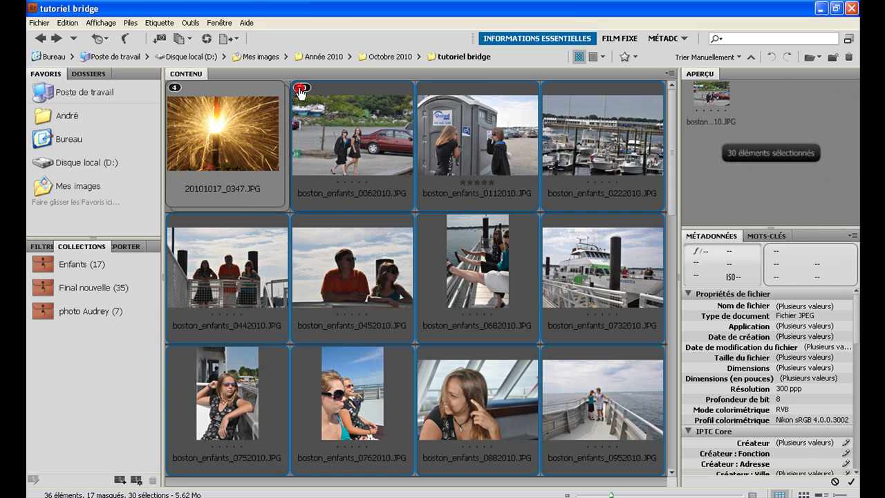
click(302, 88)
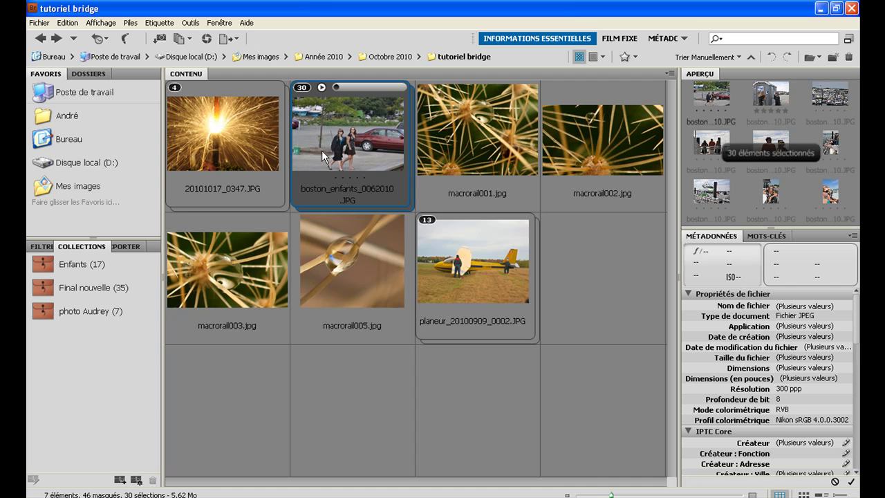
Step: Group the four macro photos, macrorail001.jpg through macrorail005.jpg, as a stack
click(466, 139)
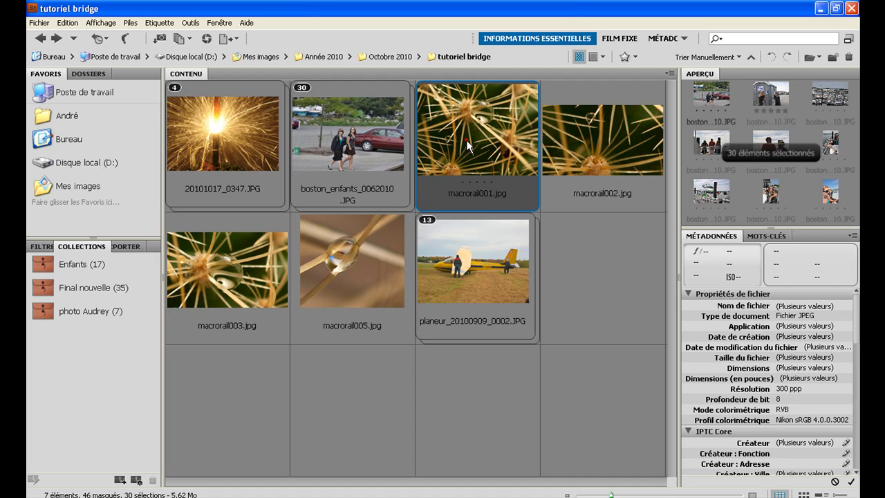
shift+click(360, 255)
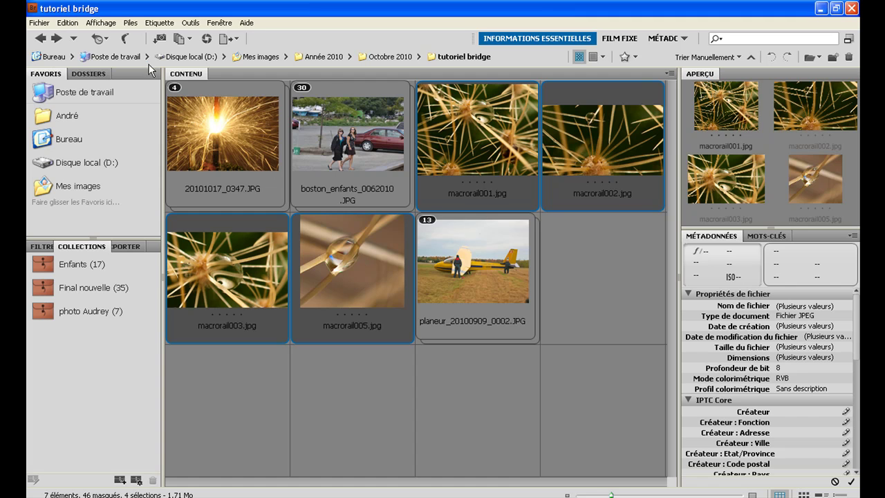
click(130, 23)
click(159, 33)
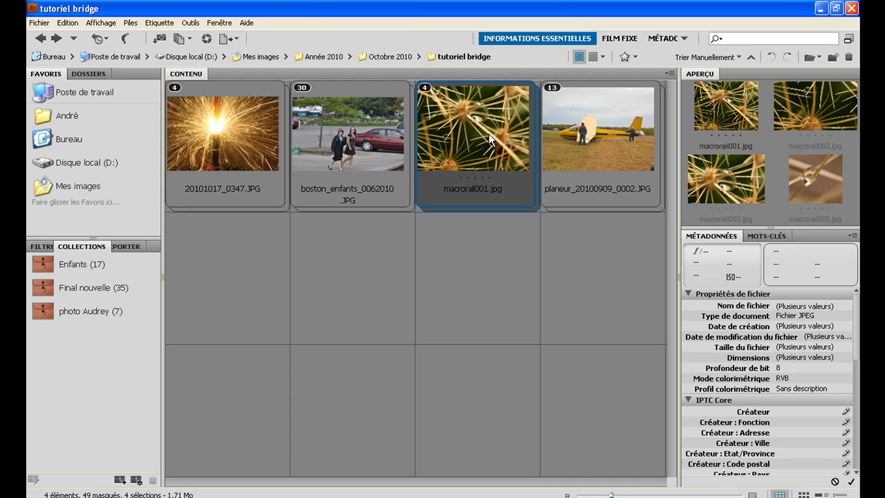
Step: Show the filter criteria, examine the creation and modification dates, and collapse both along with the keywords category
click(41, 246)
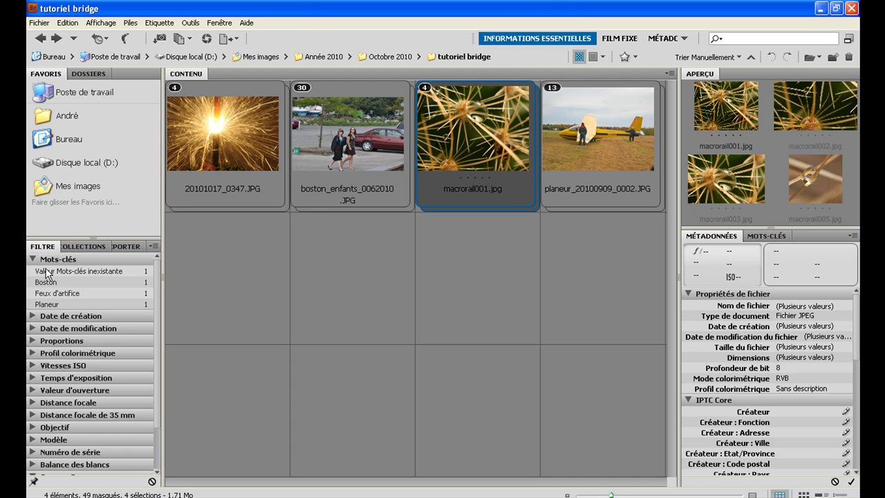
click(45, 317)
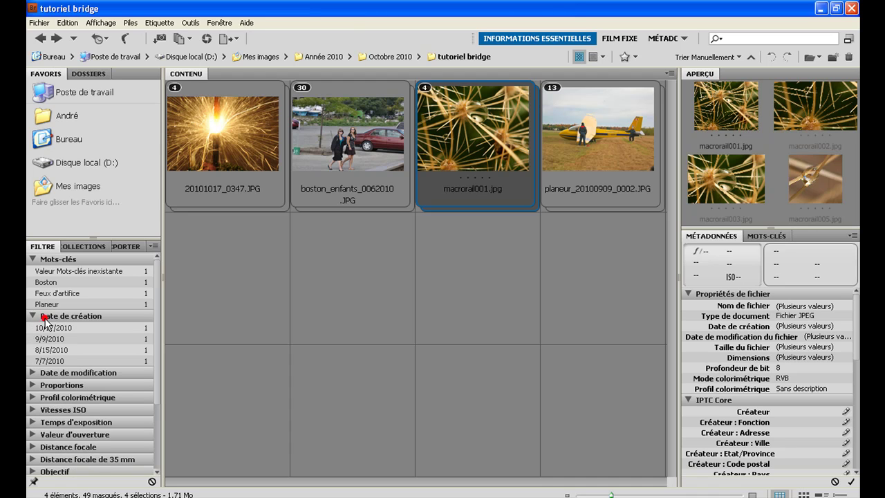
click(55, 374)
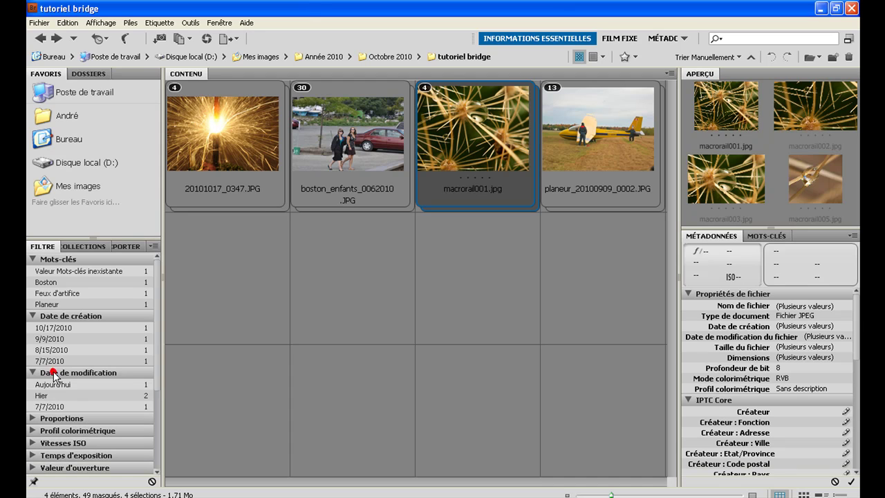
click(33, 259)
click(31, 329)
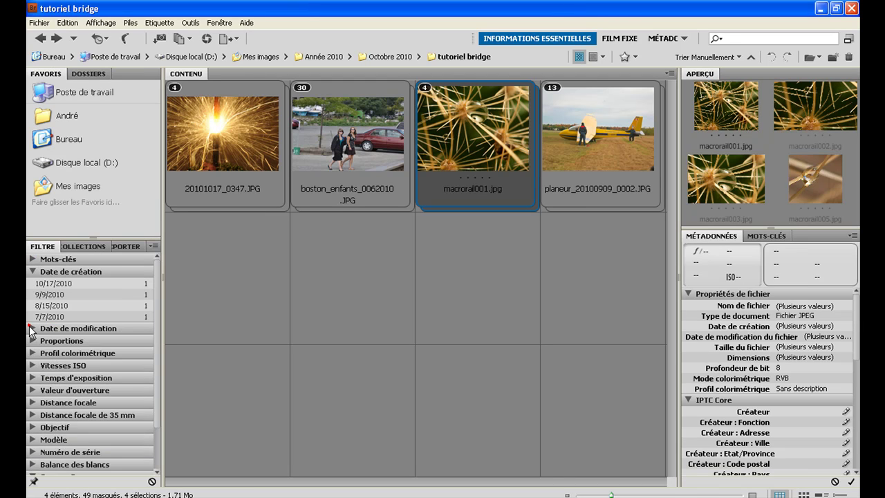
click(32, 270)
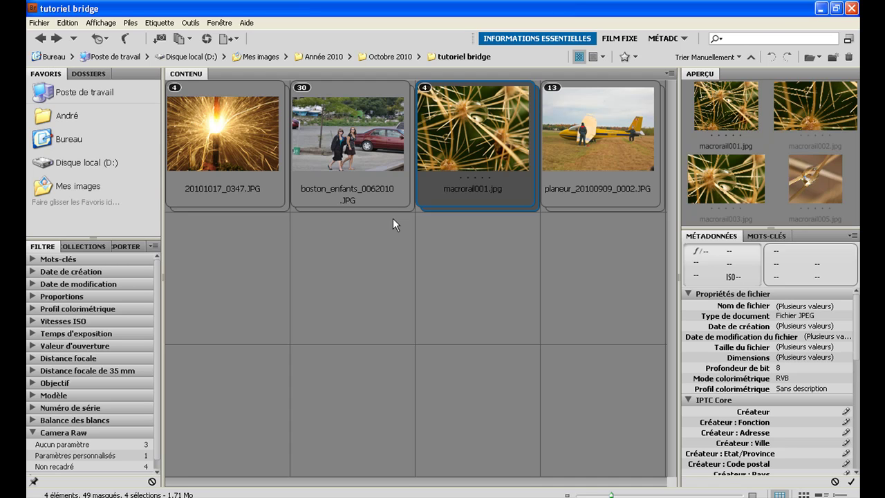
Step: Select the fireworks stack and expand all stacks in the folder
click(247, 149)
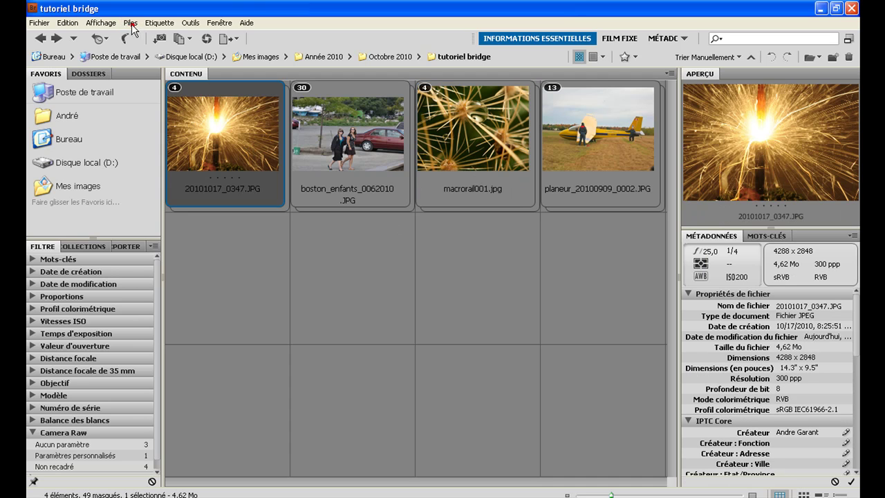
click(131, 23)
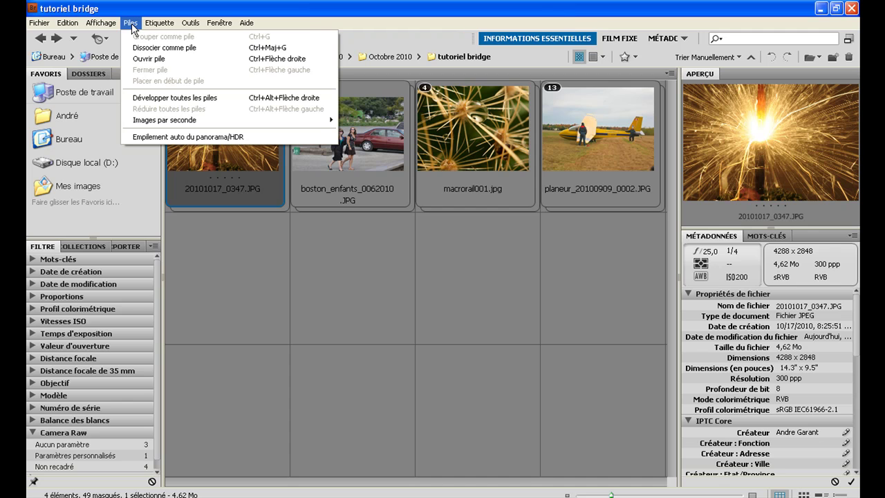
click(214, 101)
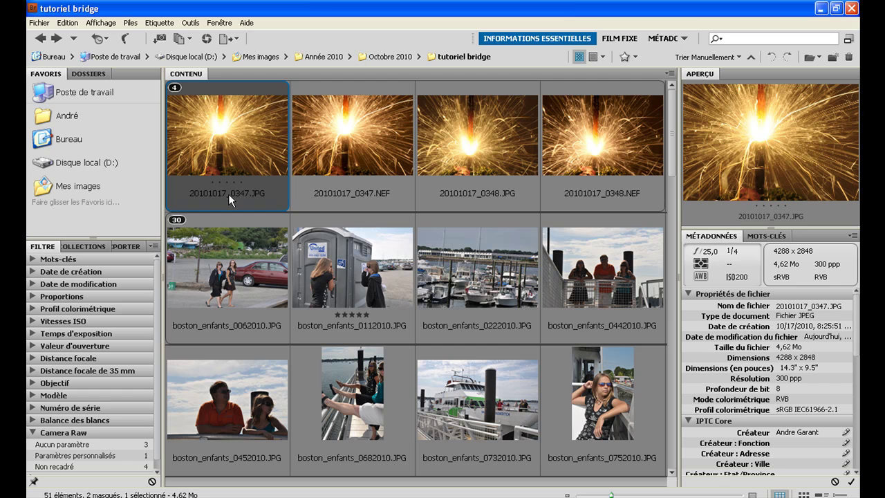
Step: Collapse the Boston, macro, fireworks and glider stacks one by one
click(177, 225)
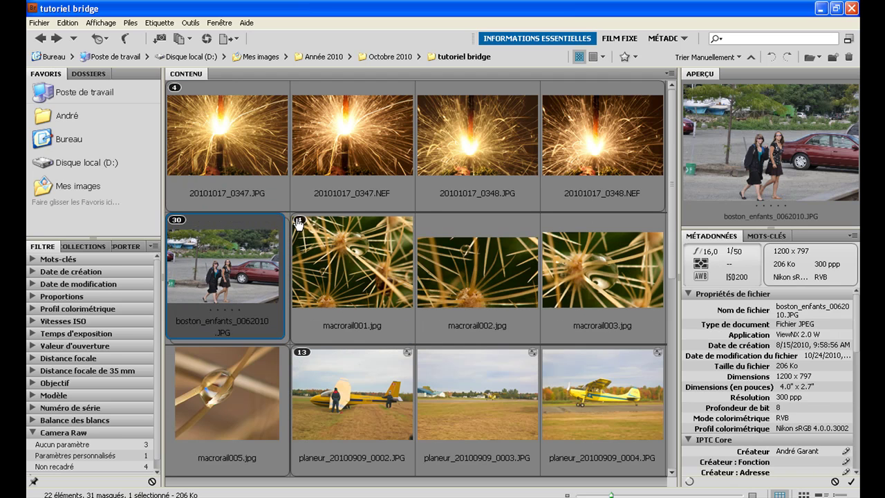
click(299, 222)
click(177, 88)
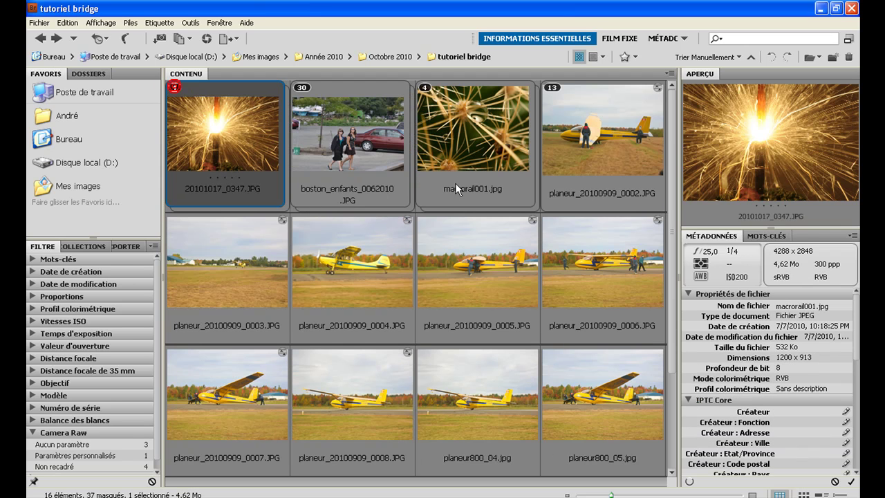
click(553, 88)
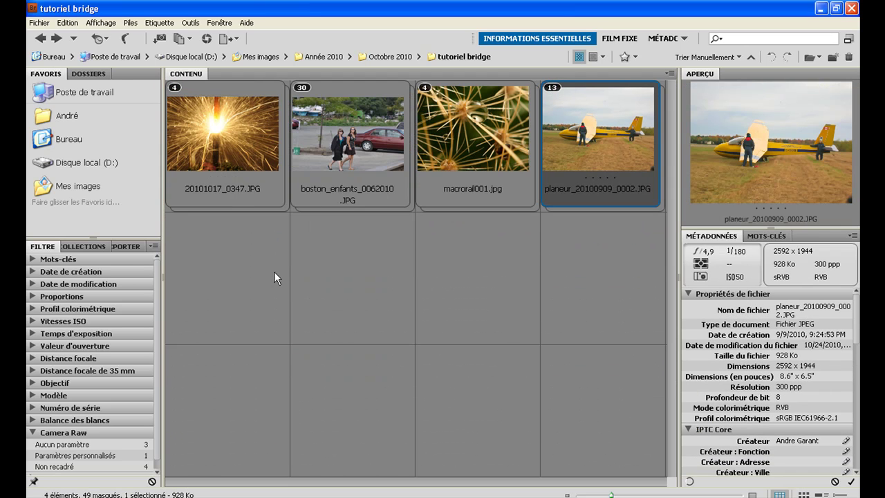
Step: Ungroup the glider stack and the fireworks stack, and check where their released photos sit in the folder
click(131, 22)
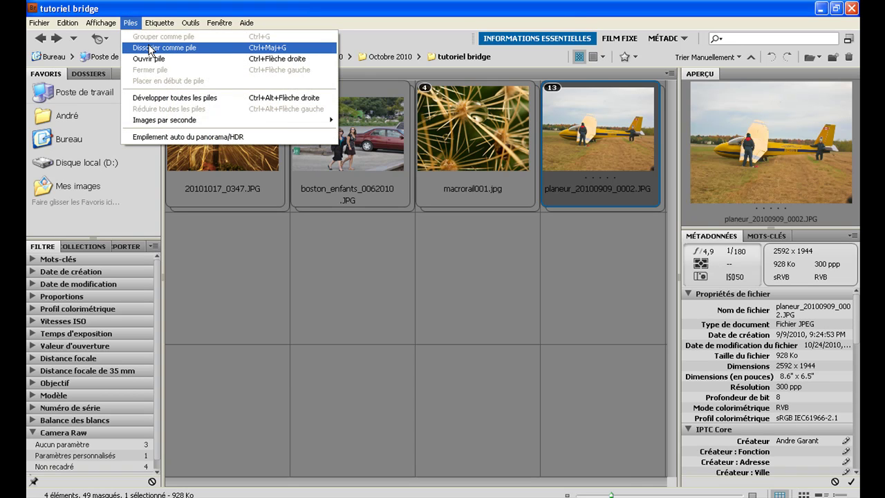
click(150, 49)
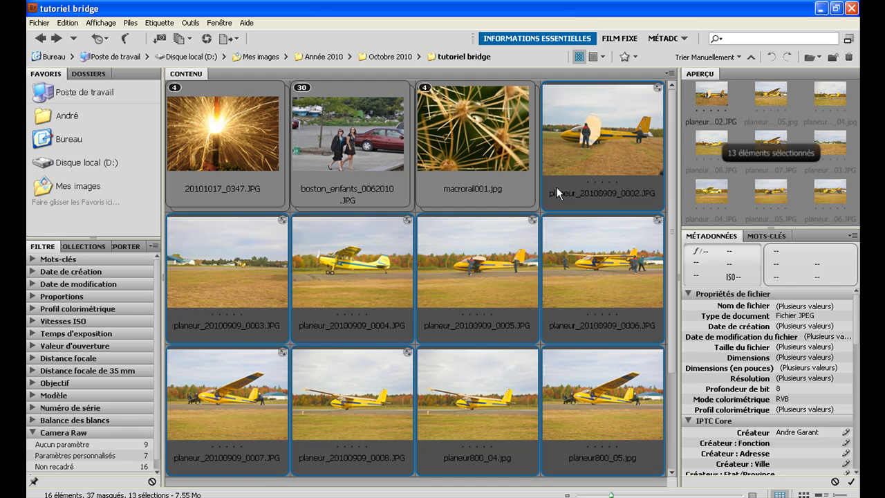
click(223, 151)
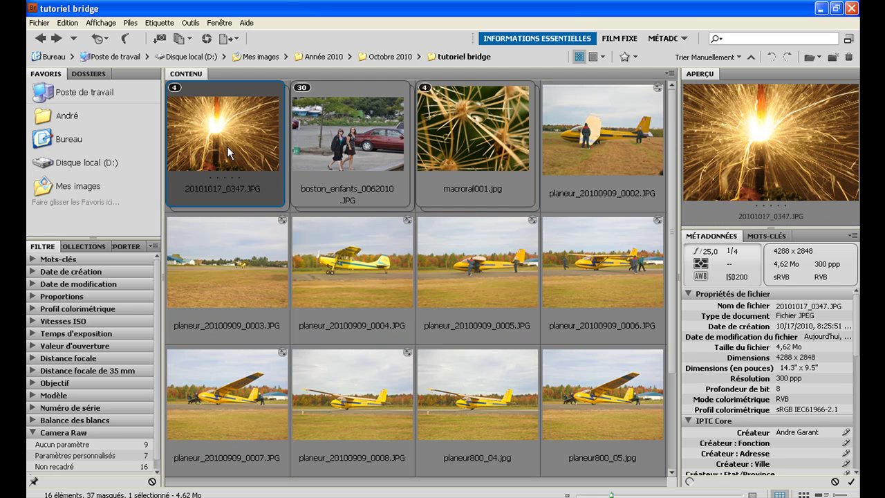
click(130, 22)
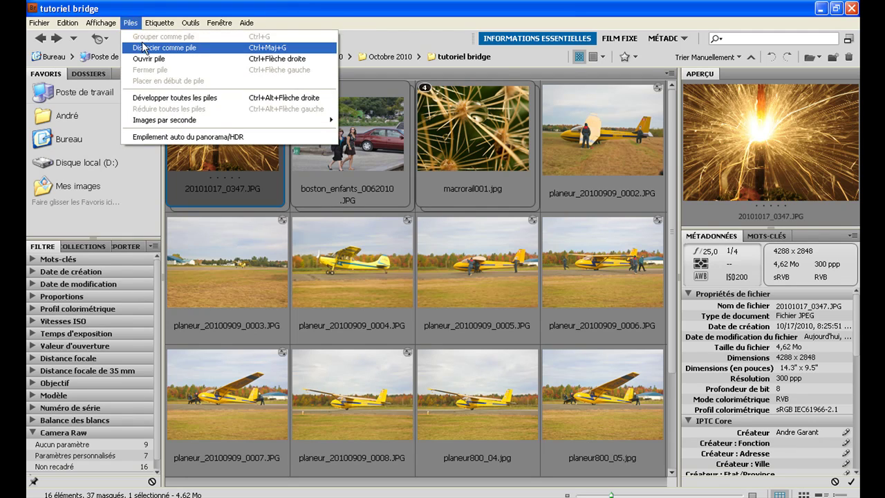
click(146, 48)
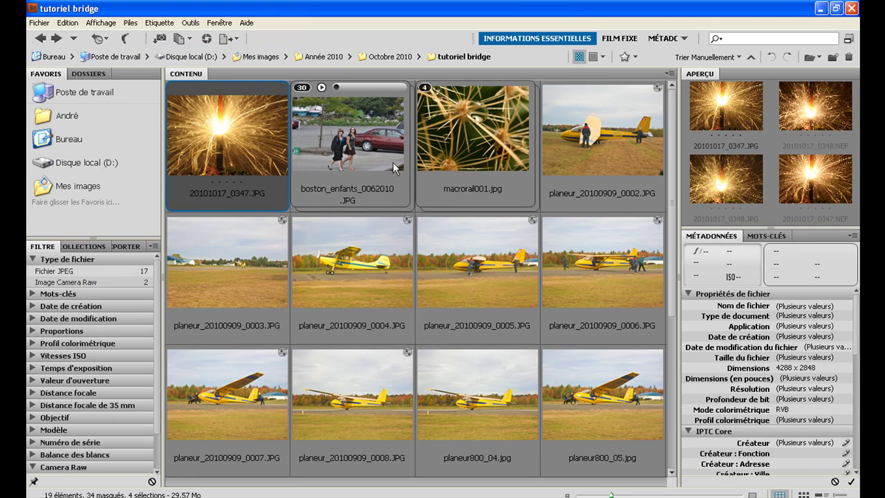
scroll(670, 224, down, 1)
scroll(669, 225, down, 5)
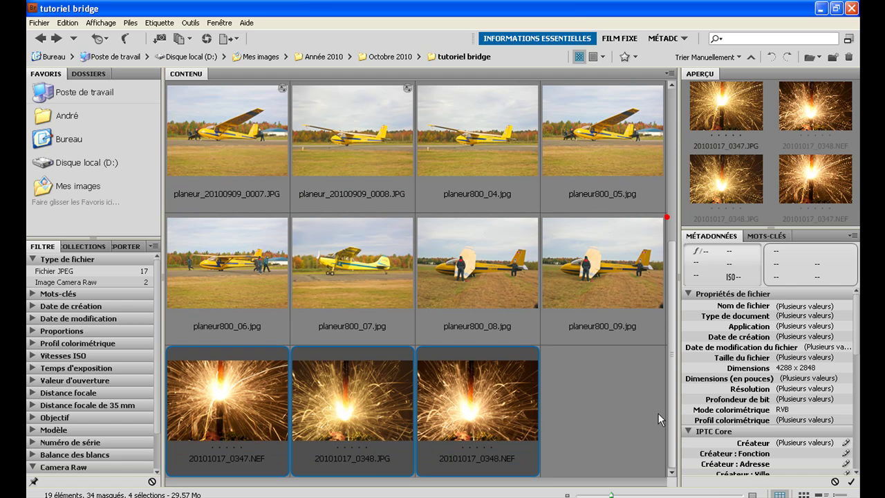
scroll(656, 283, up, 5)
Step: Ungroup the Boston stack that starts with boston_enfants_0062010.JPG
click(364, 140)
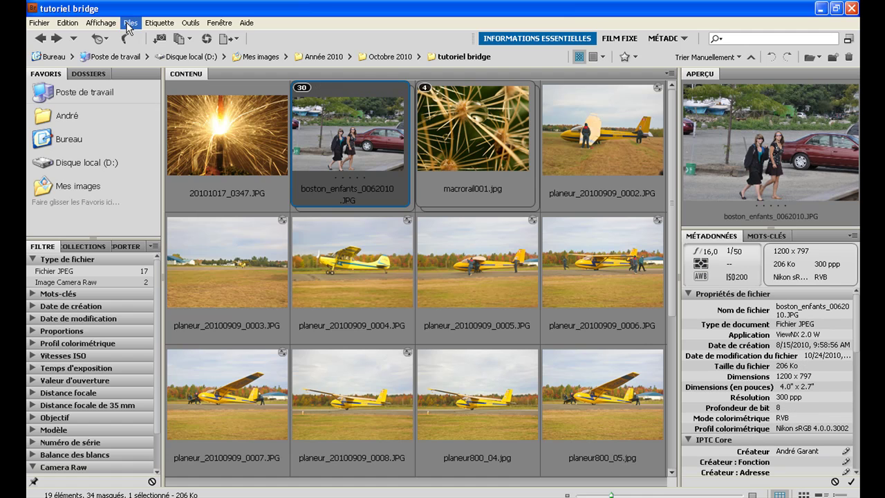
click(130, 22)
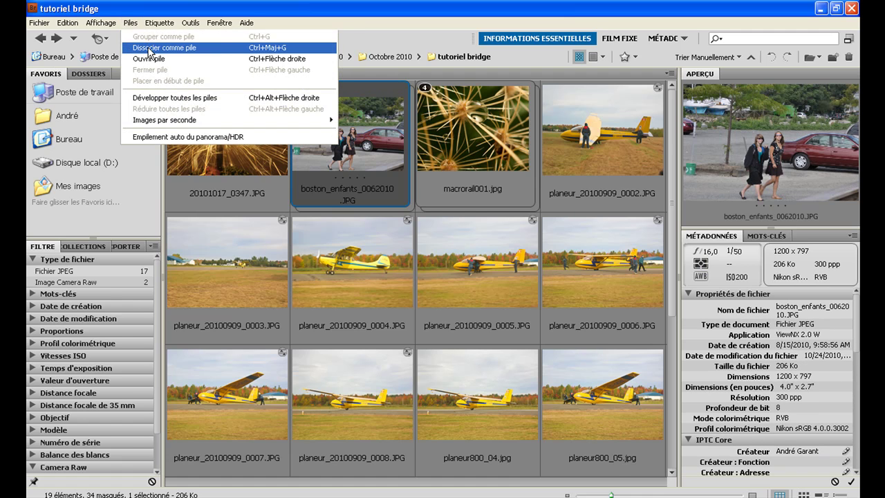
click(149, 59)
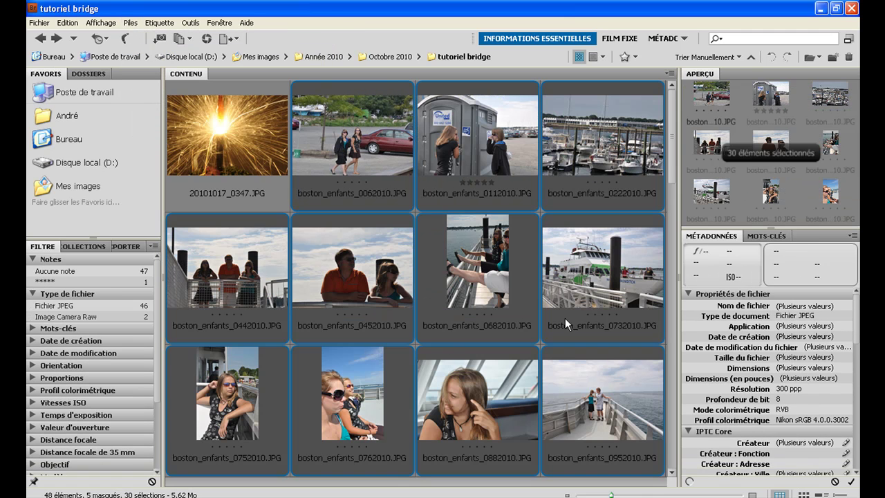
mouse_move(672, 132)
mouse_down()
mouse_move(672, 456)
mouse_move(667, 143)
mouse_up()
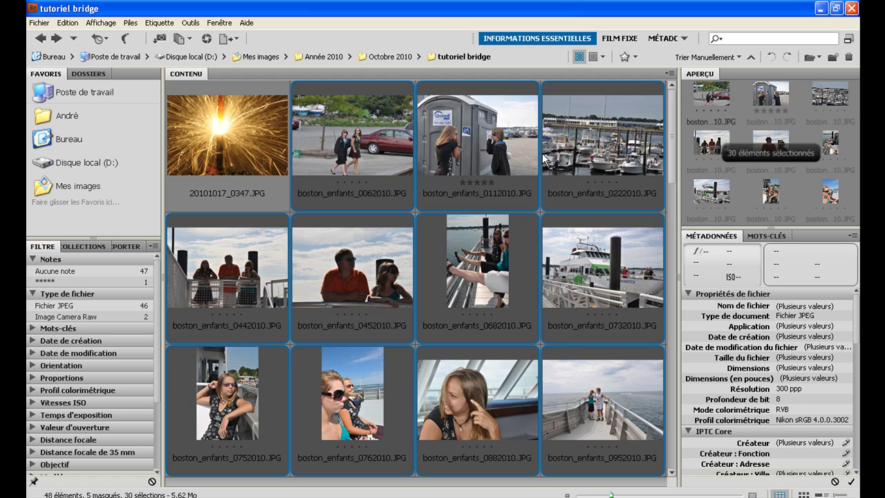